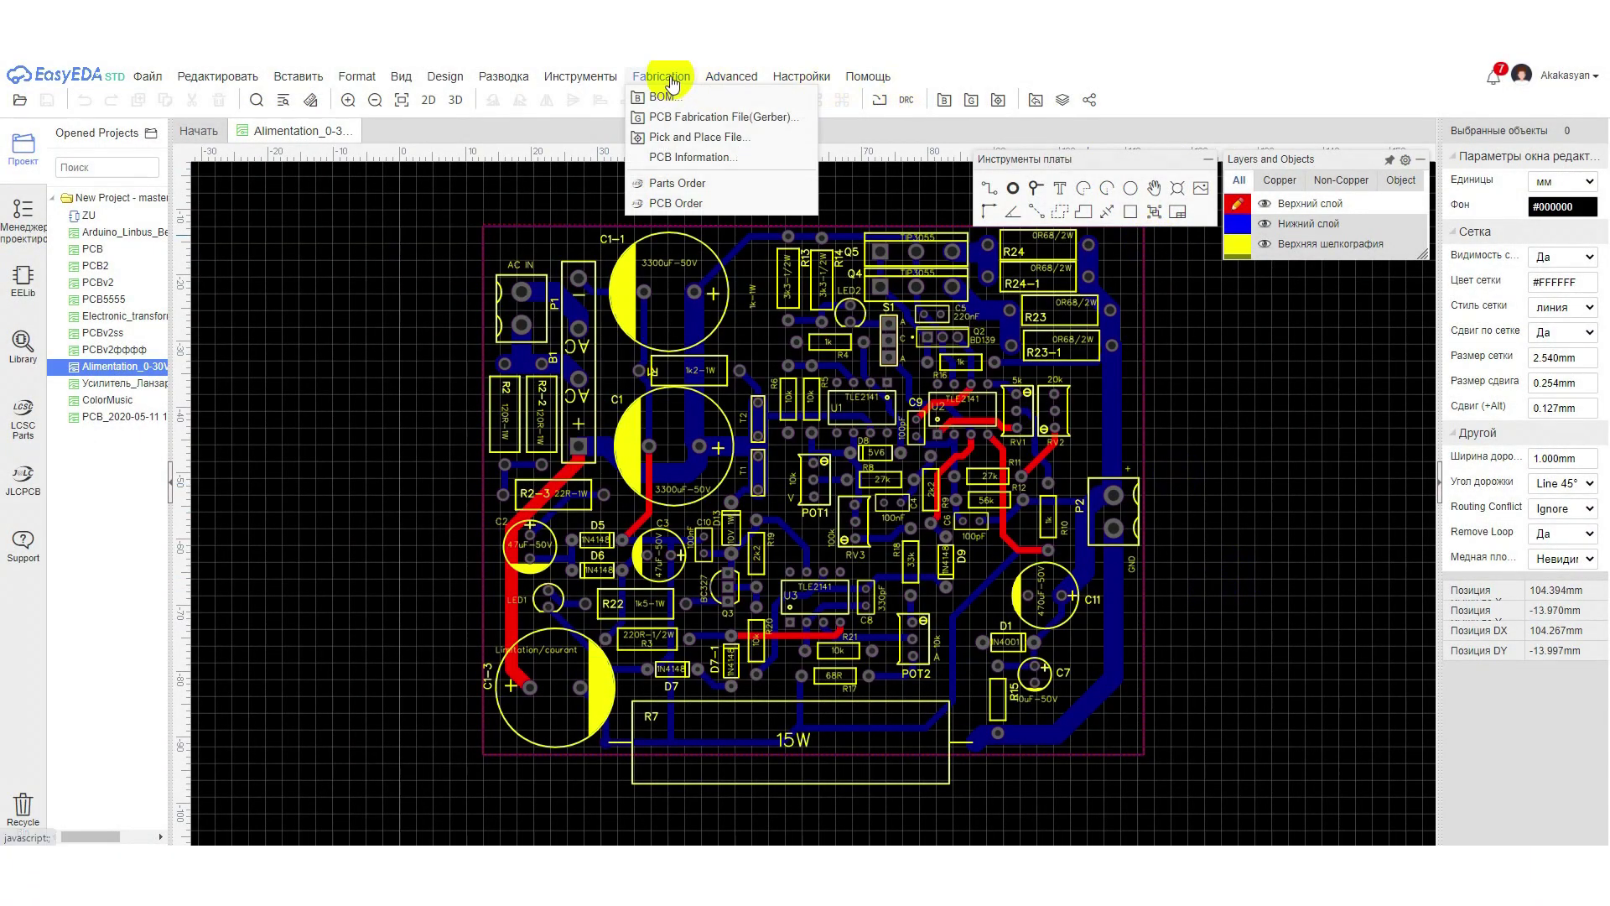
- Generate the board's Gerber files without the design check and send them to a JLCPCB order
click(671, 116)
click(866, 484)
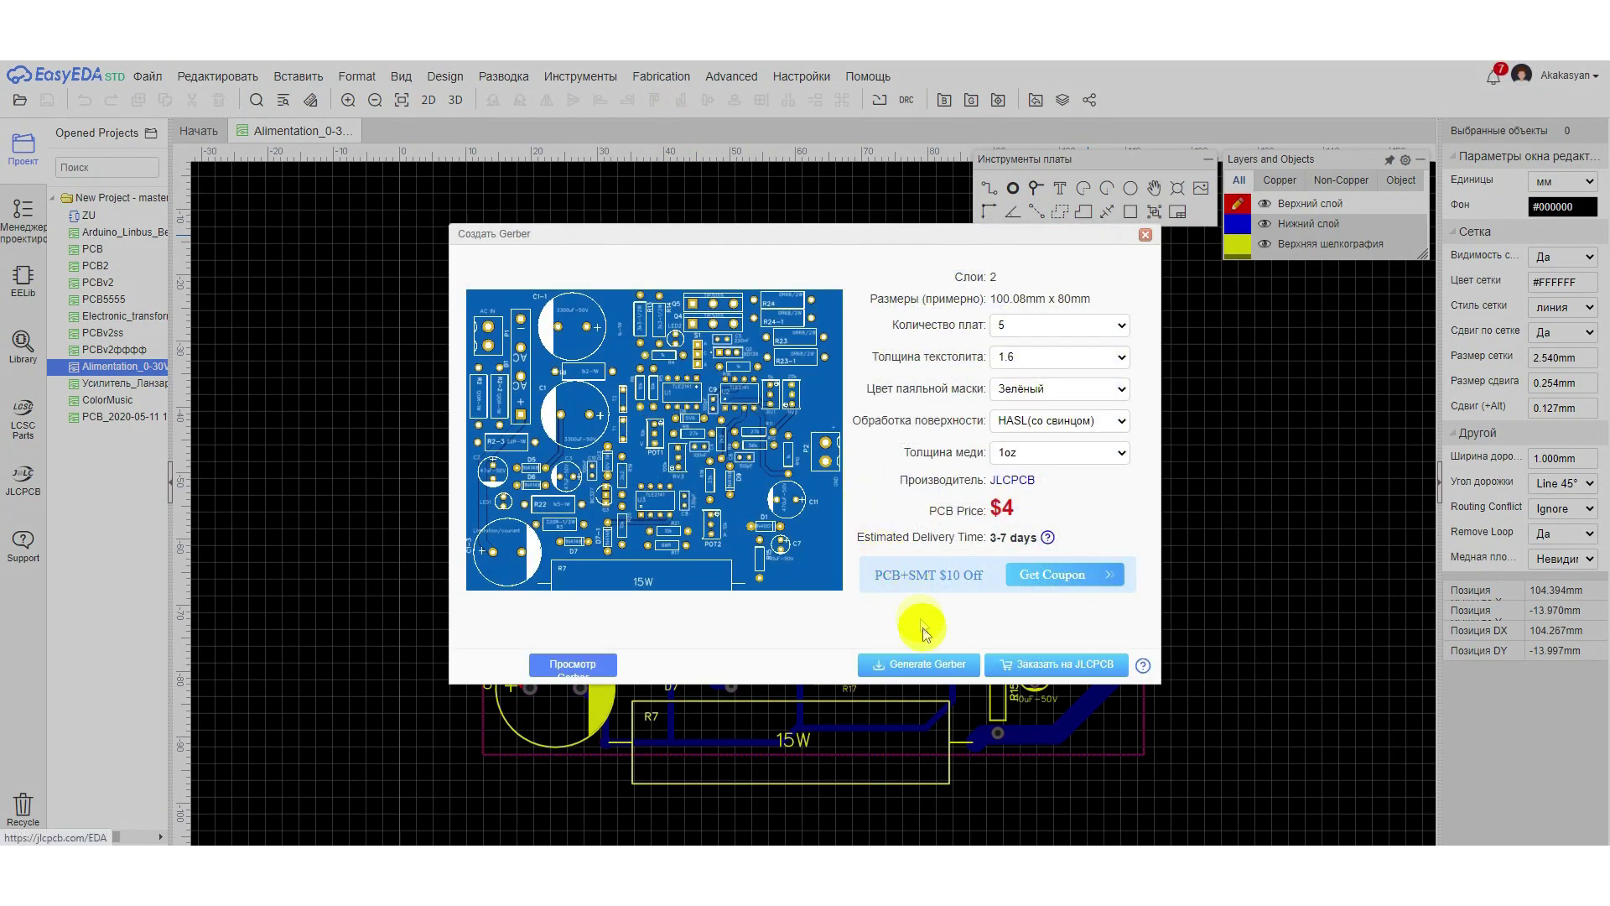
click(1034, 675)
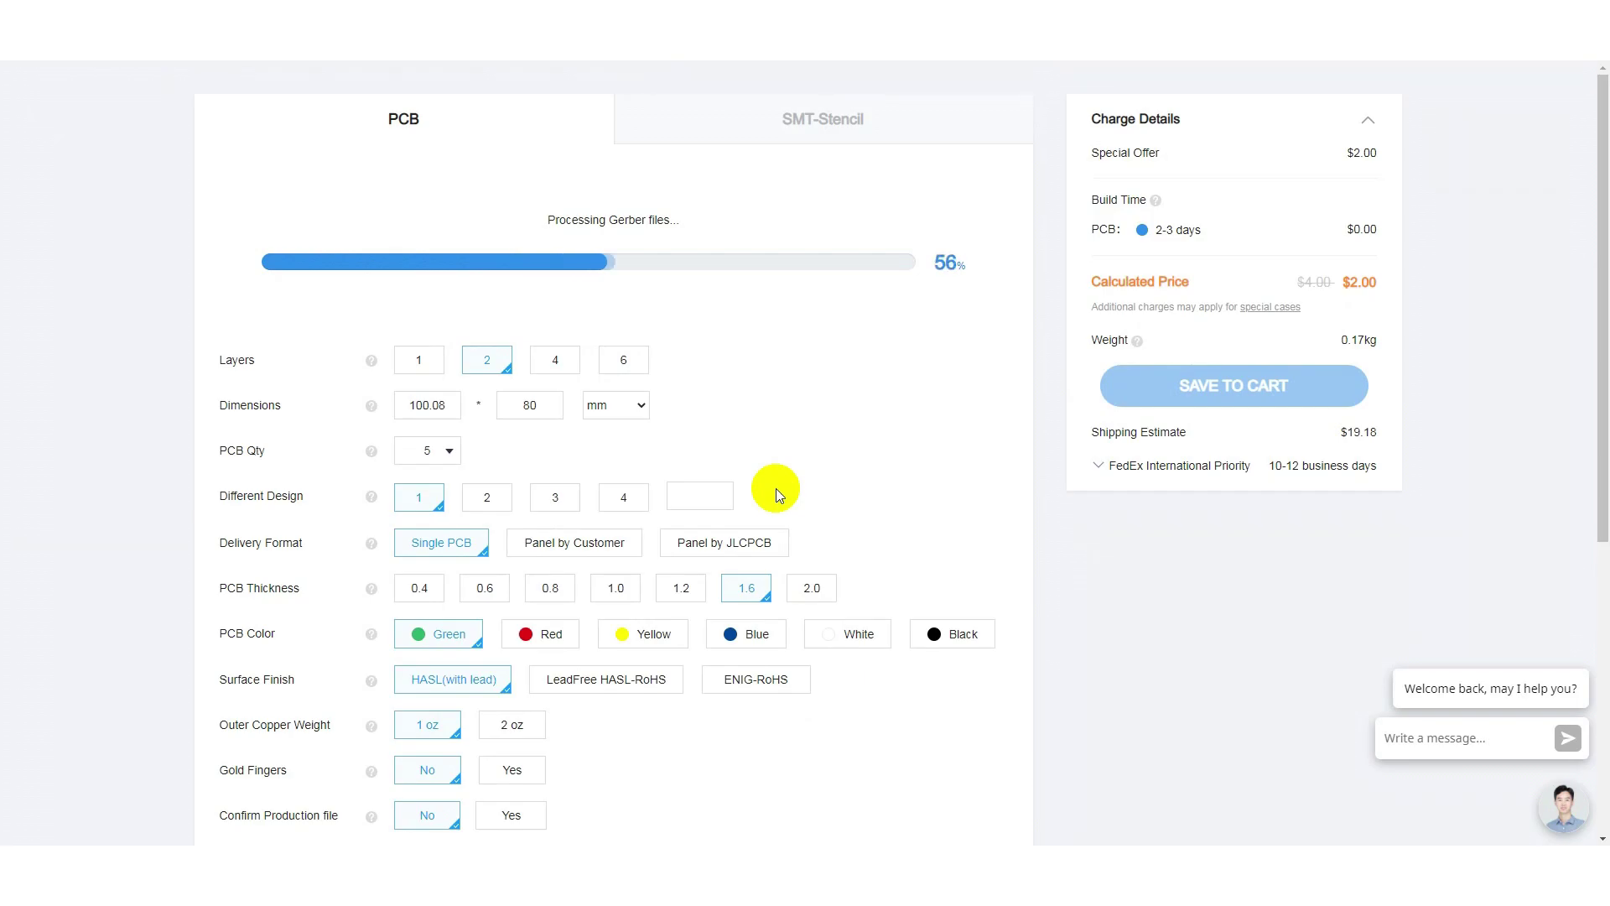
scroll(781, 497, down, 3)
scroll(784, 505, down, 2)
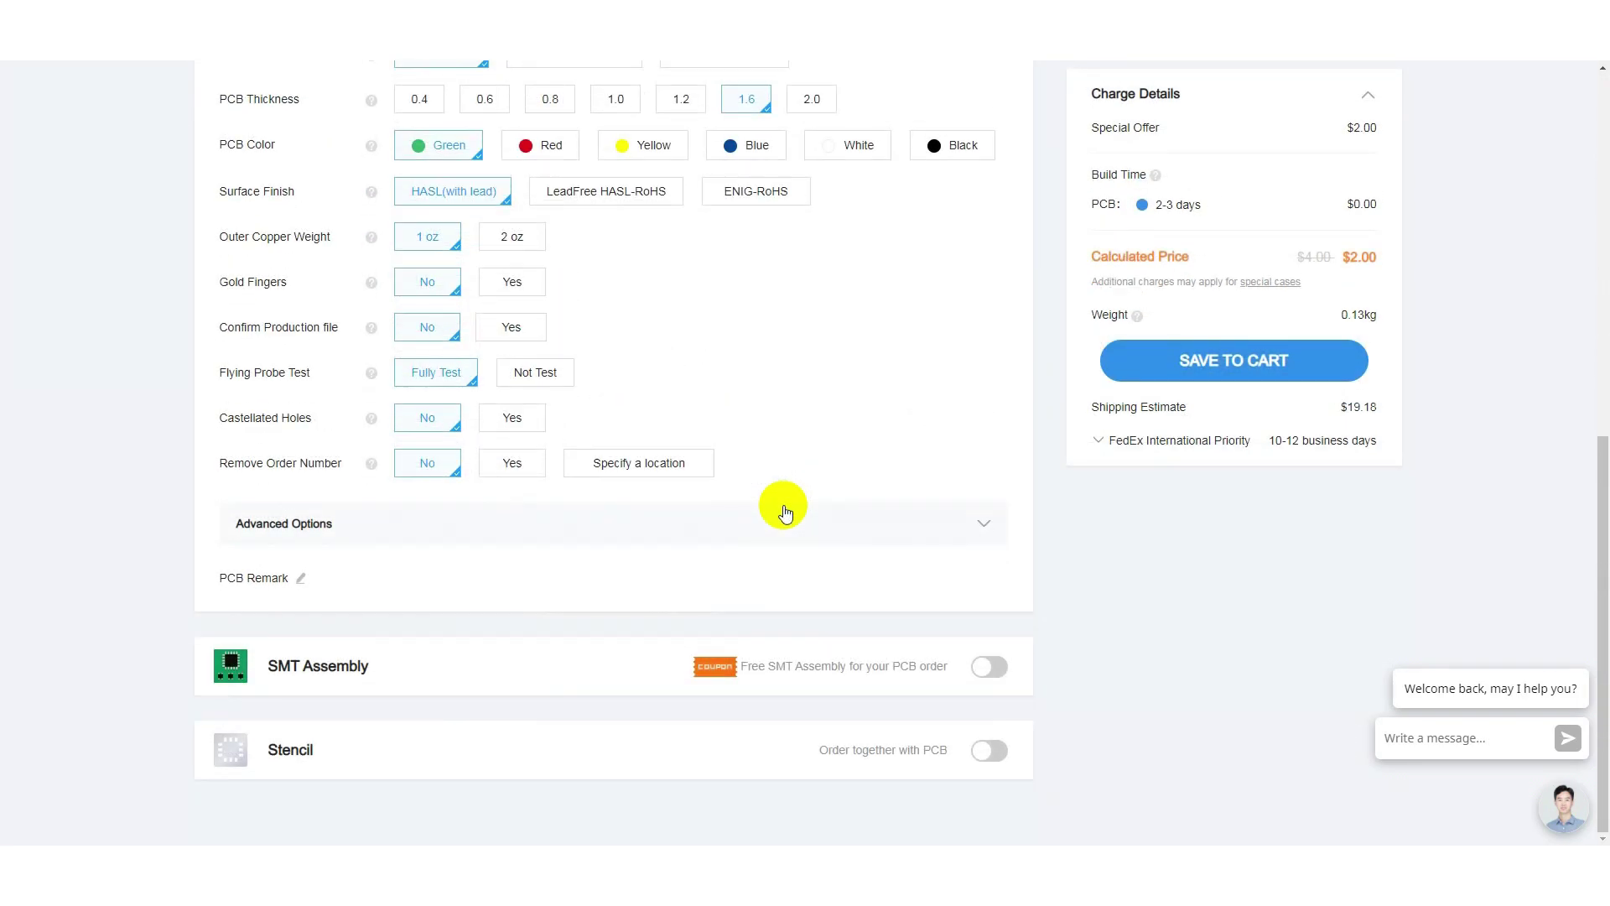
- Add top-side SMT assembly to the JLCPCB order, then highlight the Join Electronics Group heading
drag(739, 665, 904, 666)
click(989, 667)
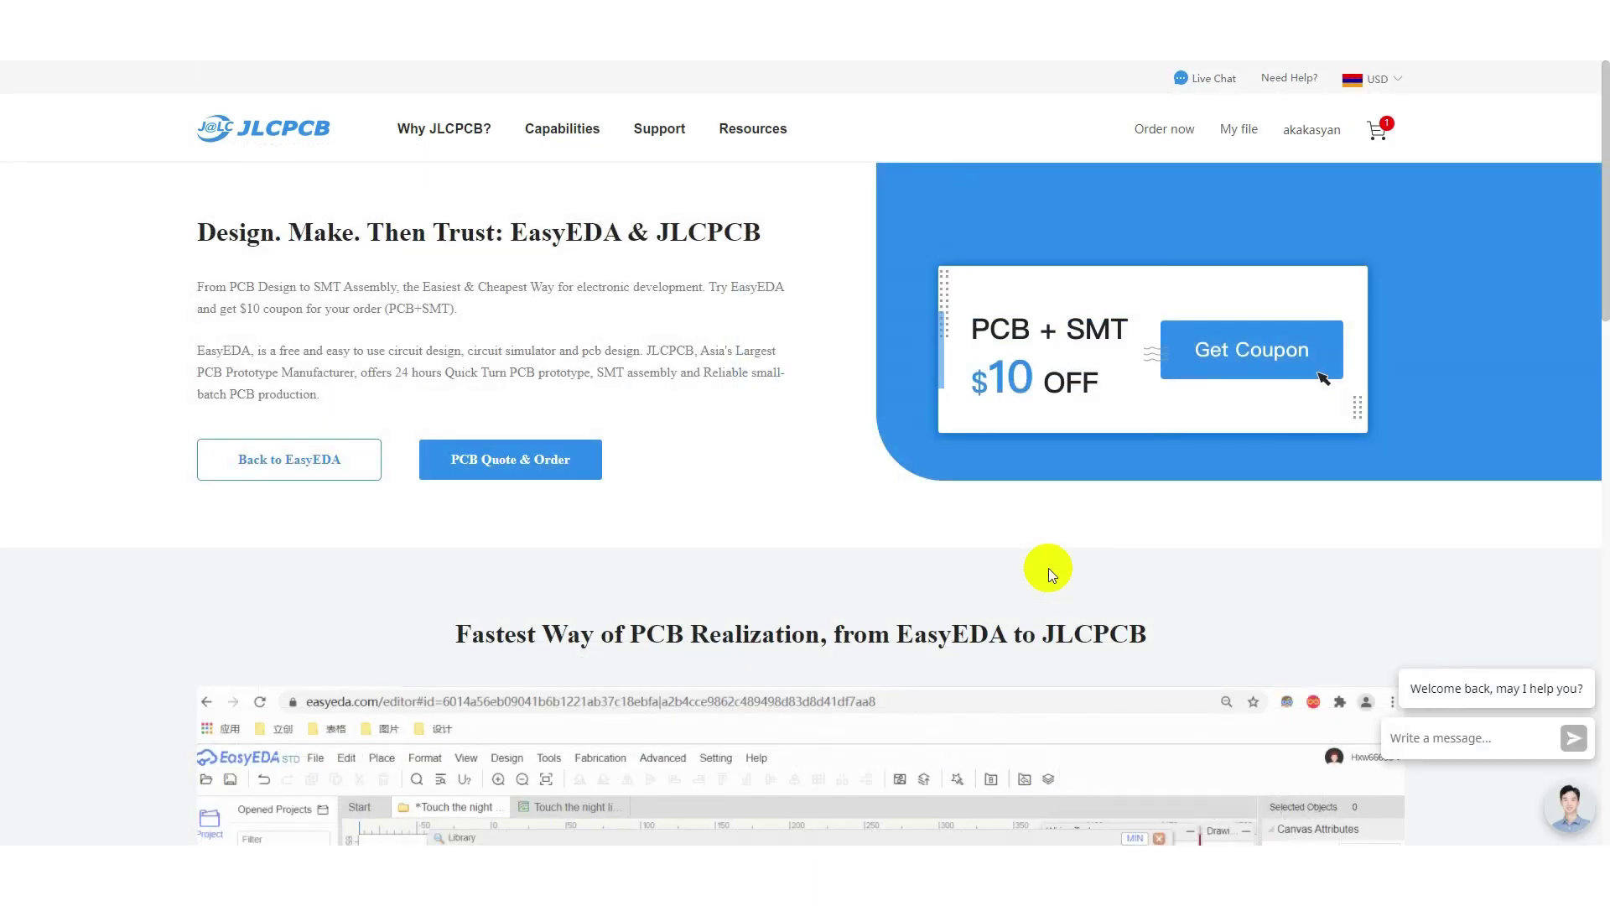
scroll(884, 545, down, 3)
scroll(884, 544, down, 2)
scroll(885, 545, down, 2)
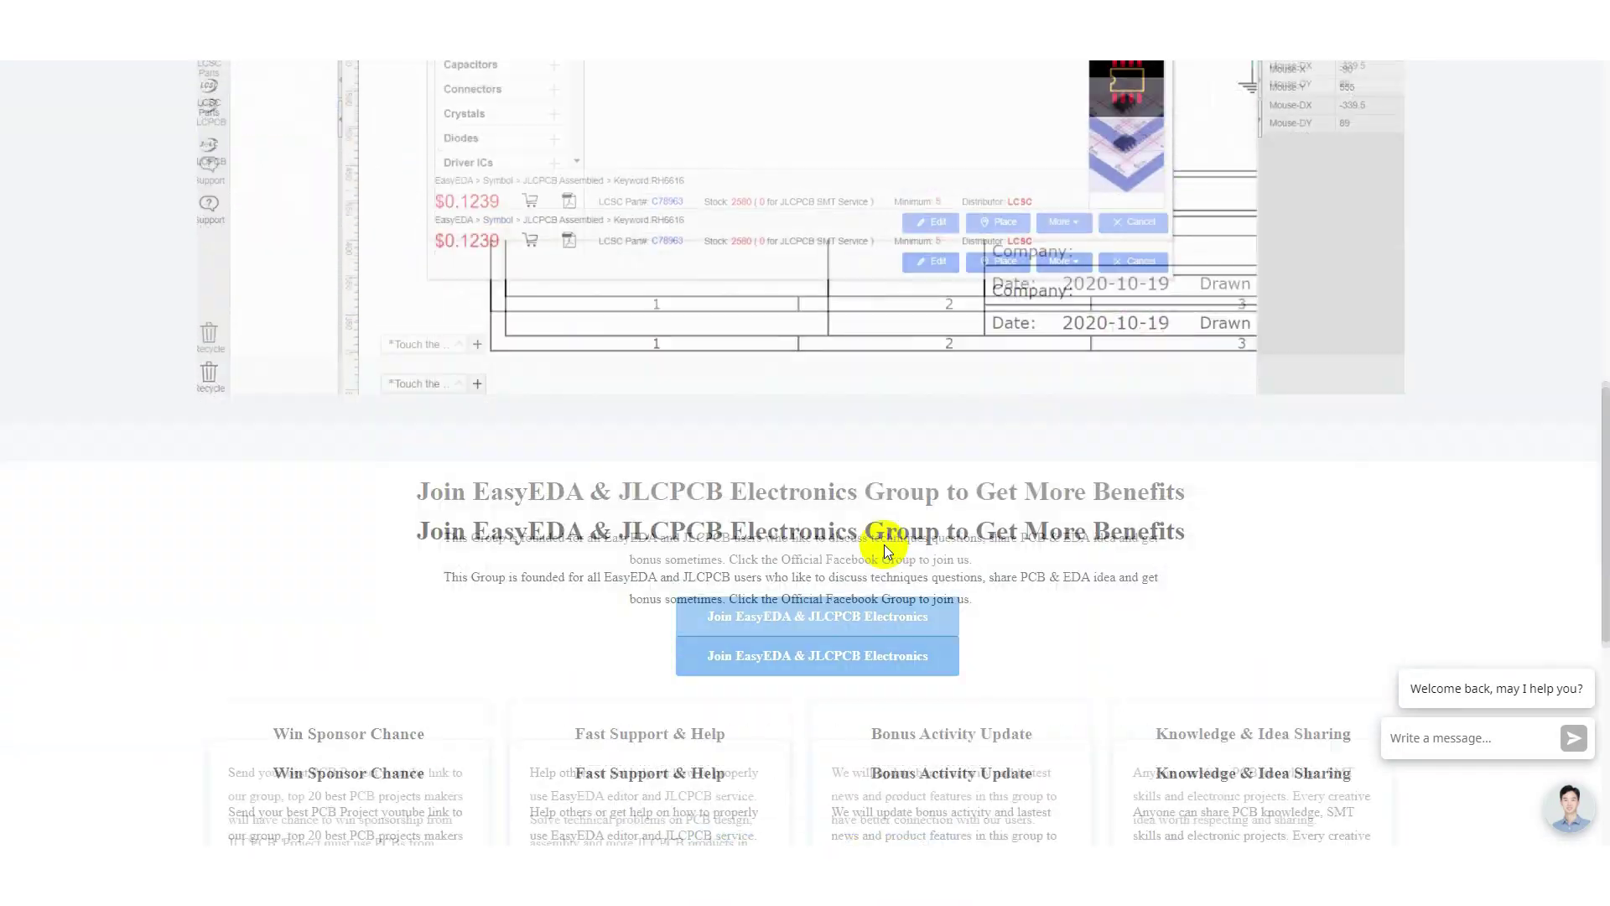
scroll(885, 545, down, 3)
scroll(885, 545, up, 1)
drag(415, 157, 917, 144)
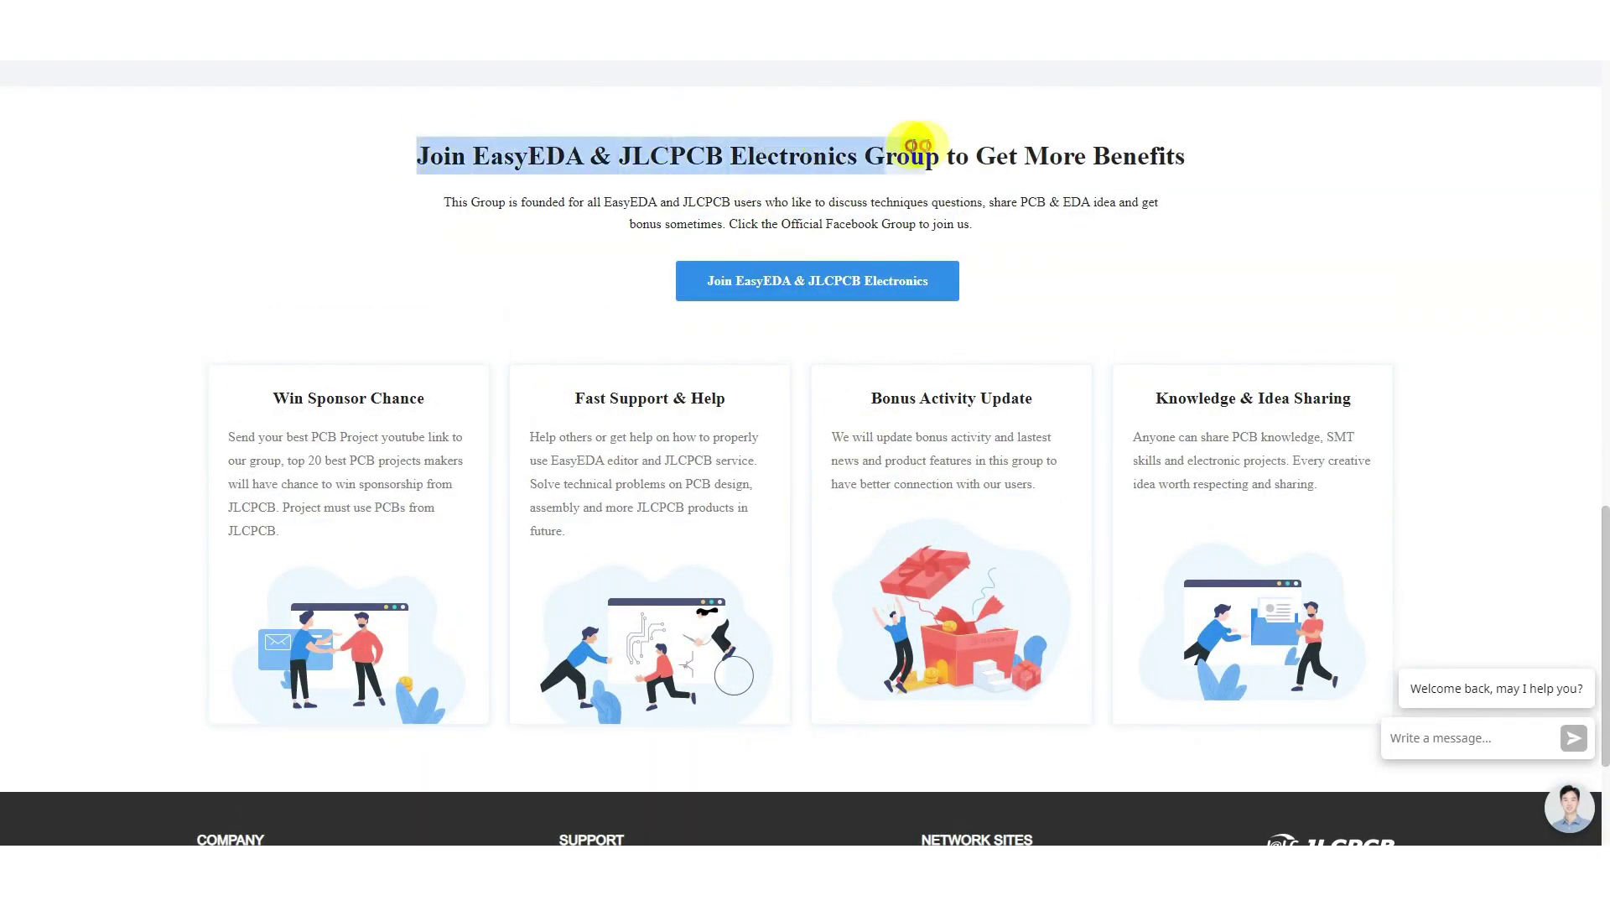
- Clear the highlighted heading text on the JLCPCB & EasyEDA Electronics group page
click(268, 401)
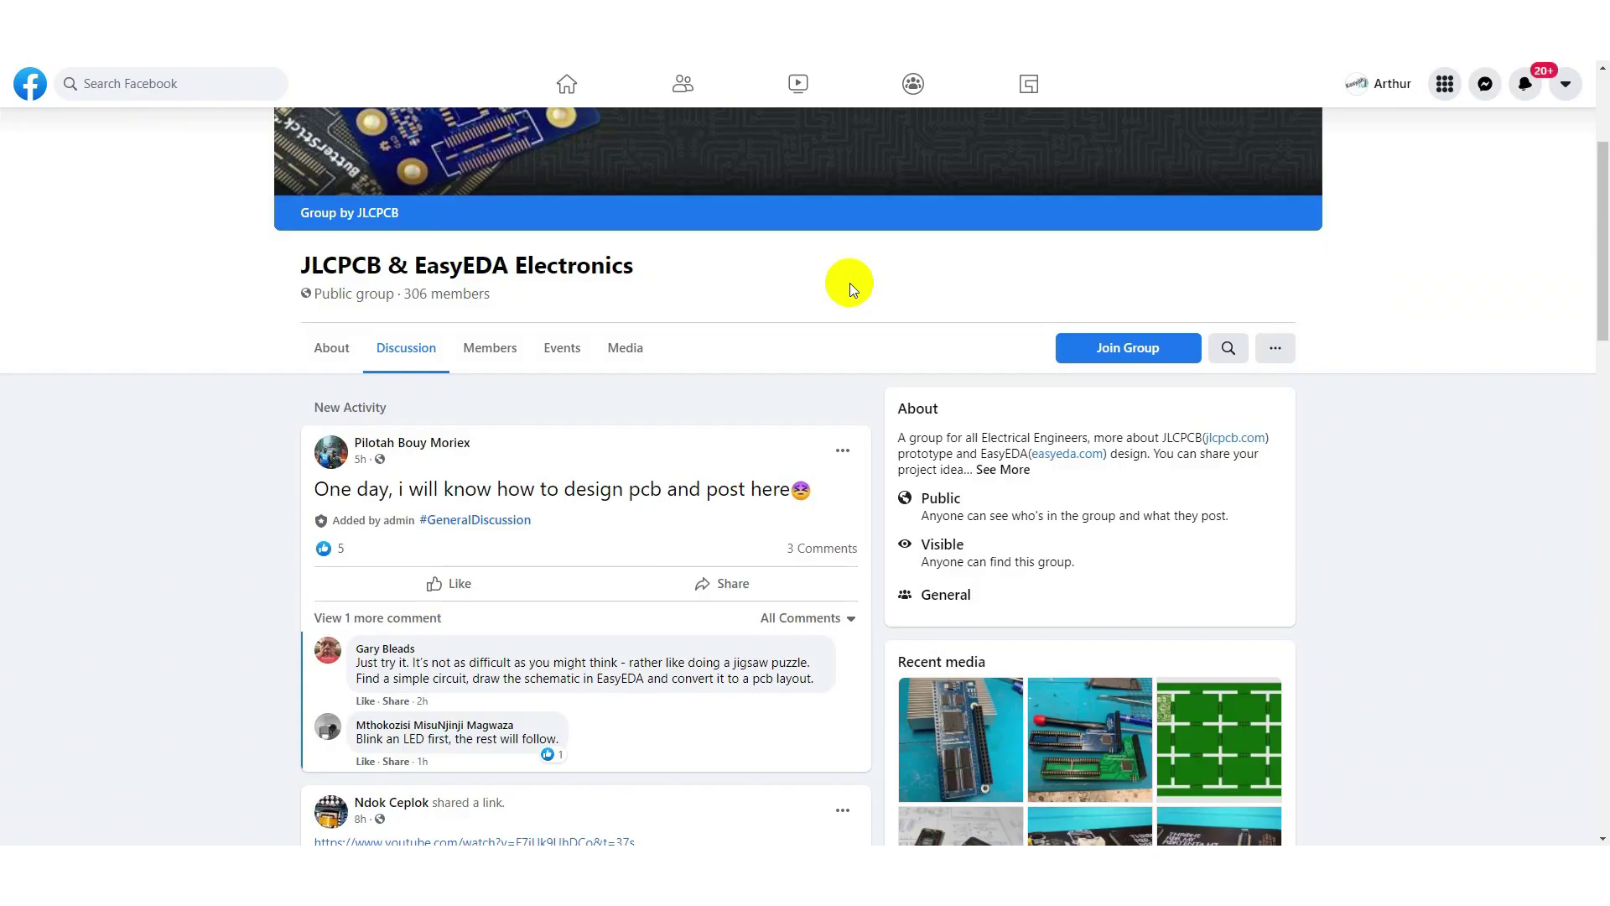
scroll(848, 286, down, 1)
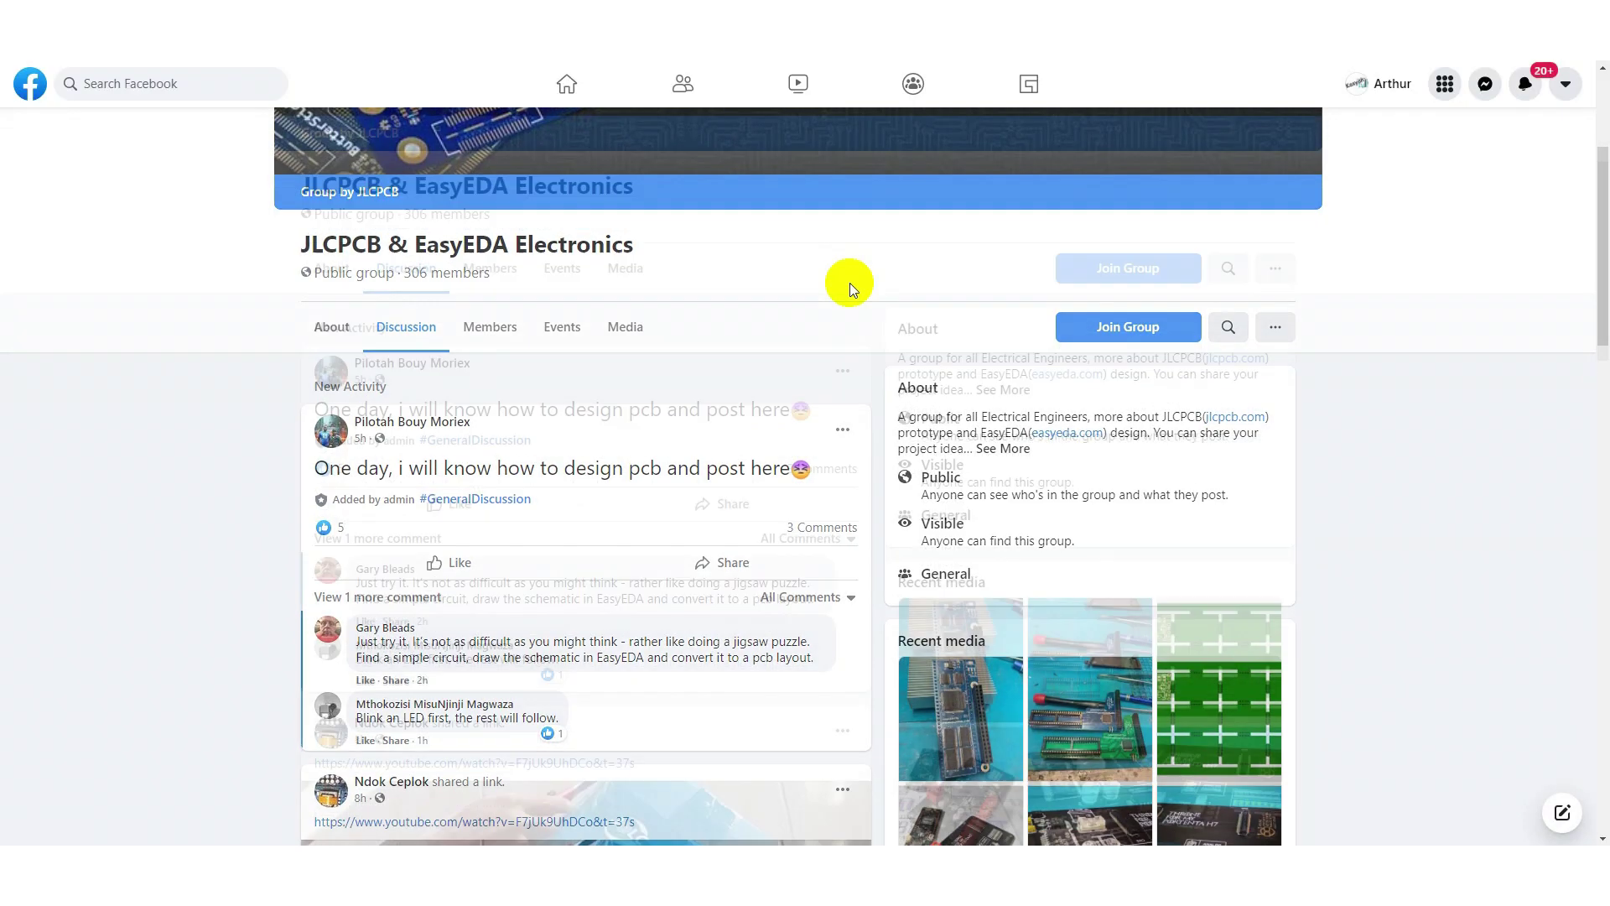
scroll(850, 288, down, 1)
scroll(849, 288, down, 1)
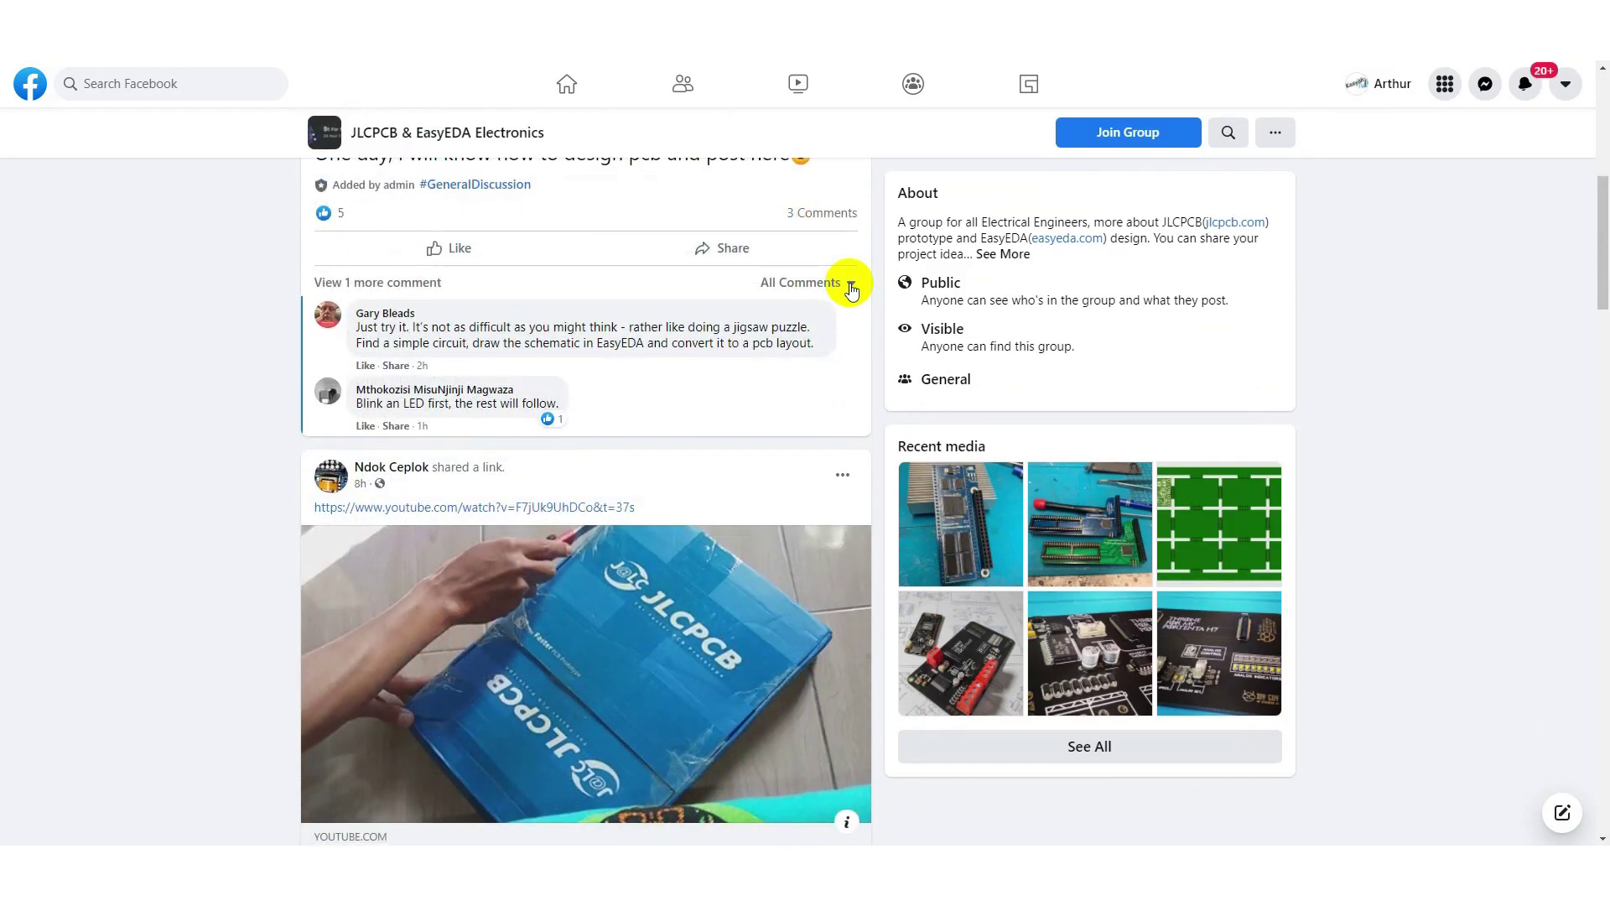